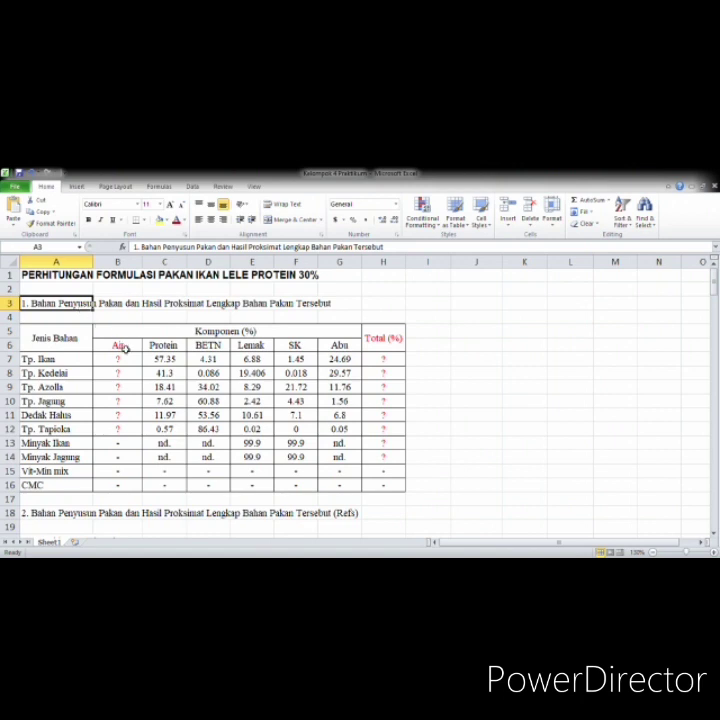
Review the component headings from Air to Abu and the first ingredient names in the section 1 feed table
click(122, 346)
click(163, 346)
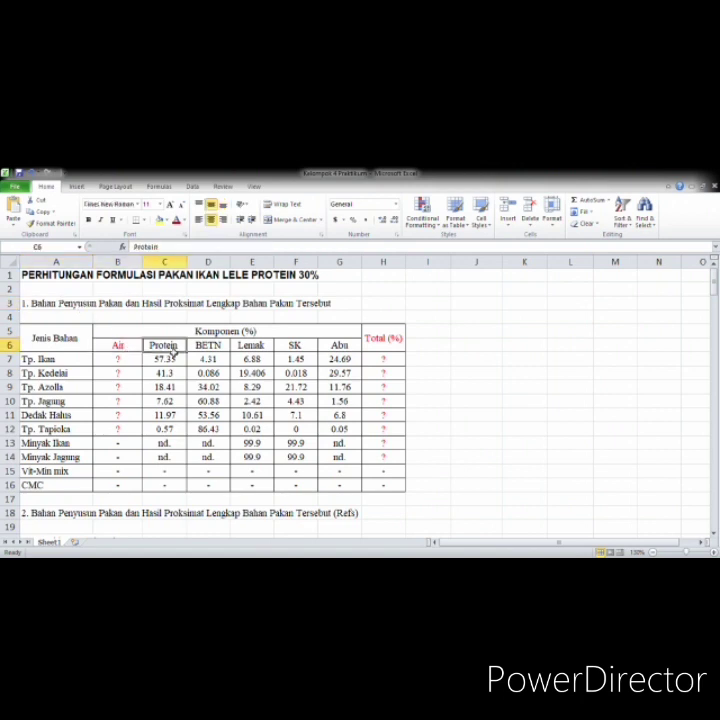
click(222, 348)
click(245, 346)
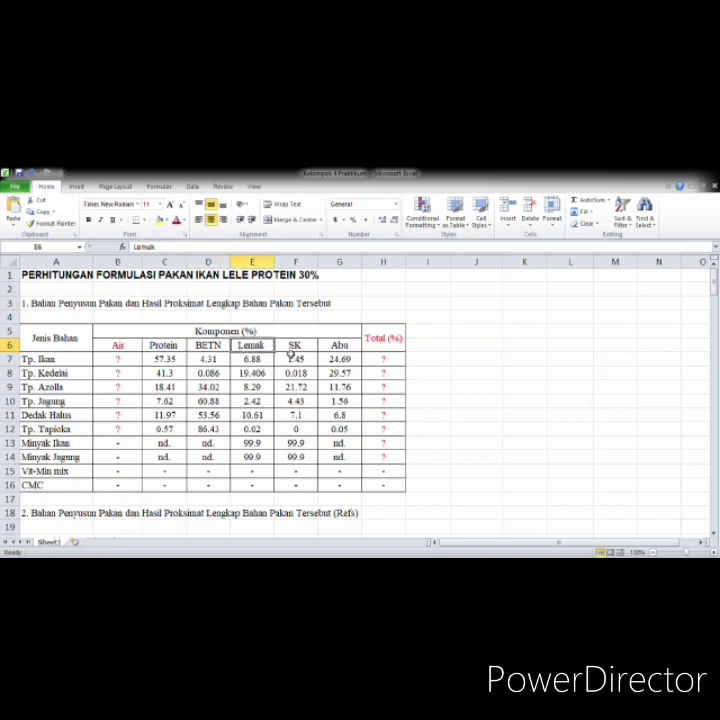
click(296, 350)
click(338, 355)
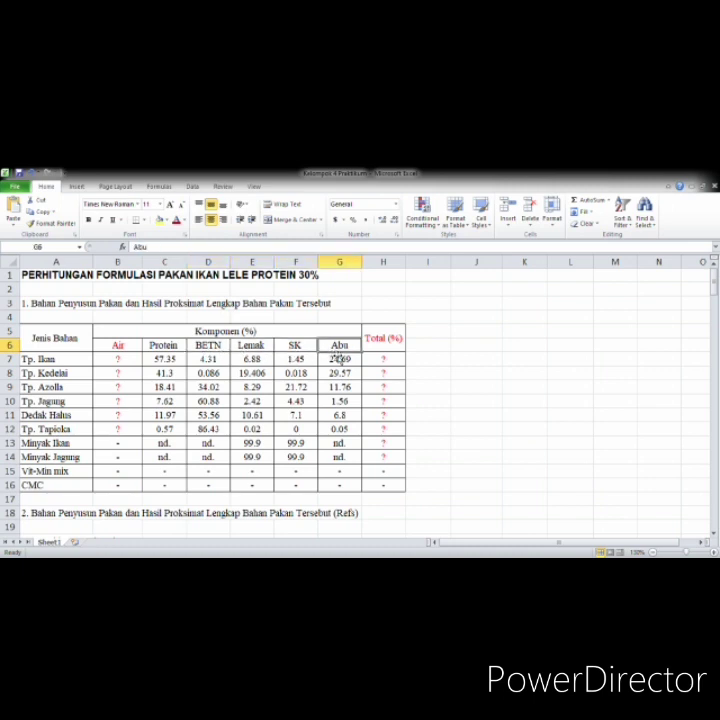
click(50, 360)
click(58, 373)
click(60, 387)
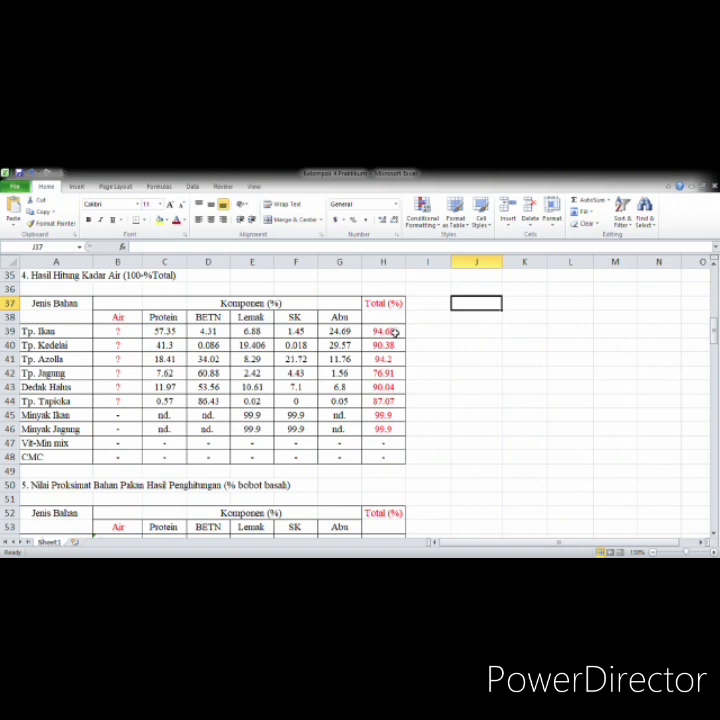
Calculate the water content (Air) of Tp. Ikan in B39 with the formula =100-H39
click(392, 332)
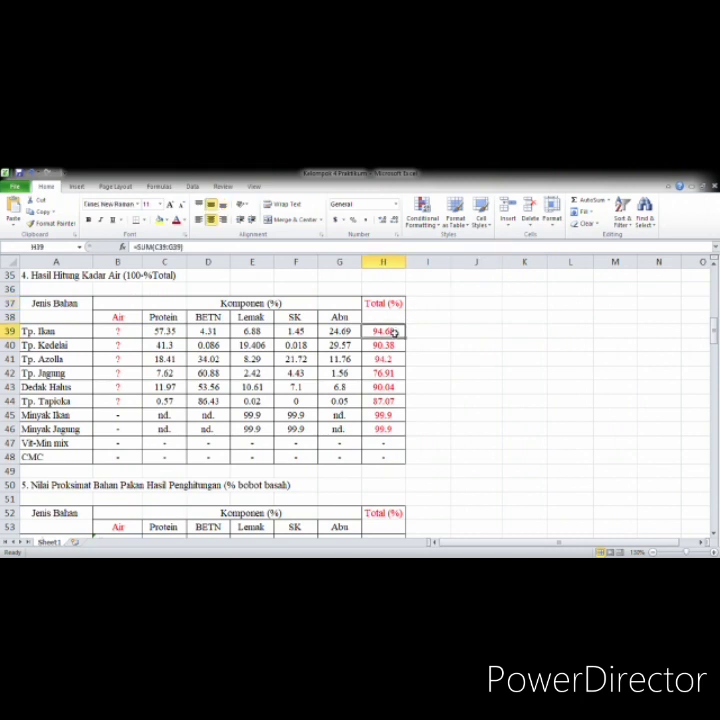
click(117, 332)
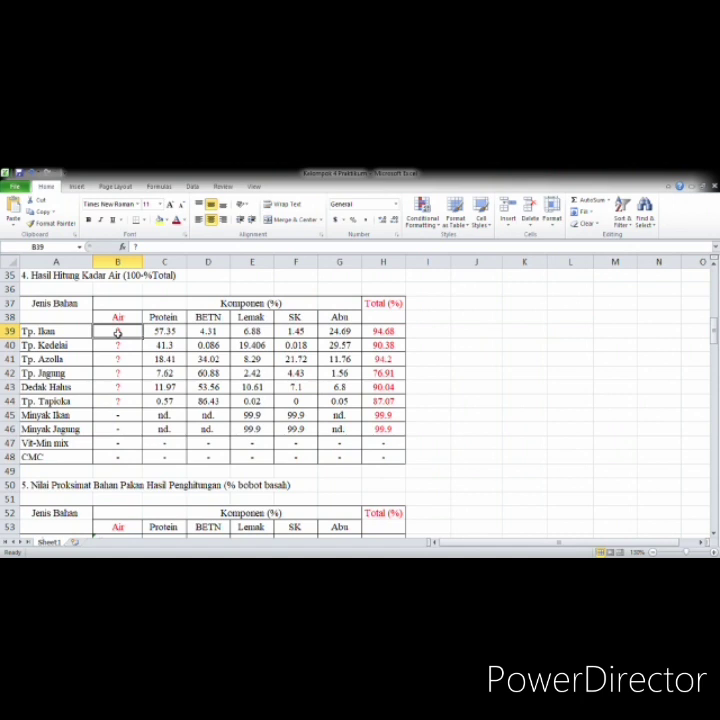
text(=)
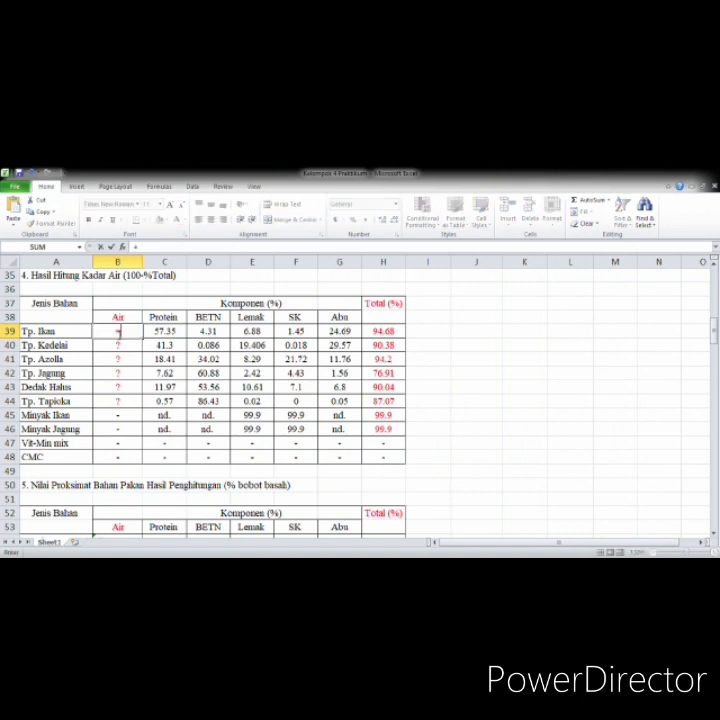
text(100-)
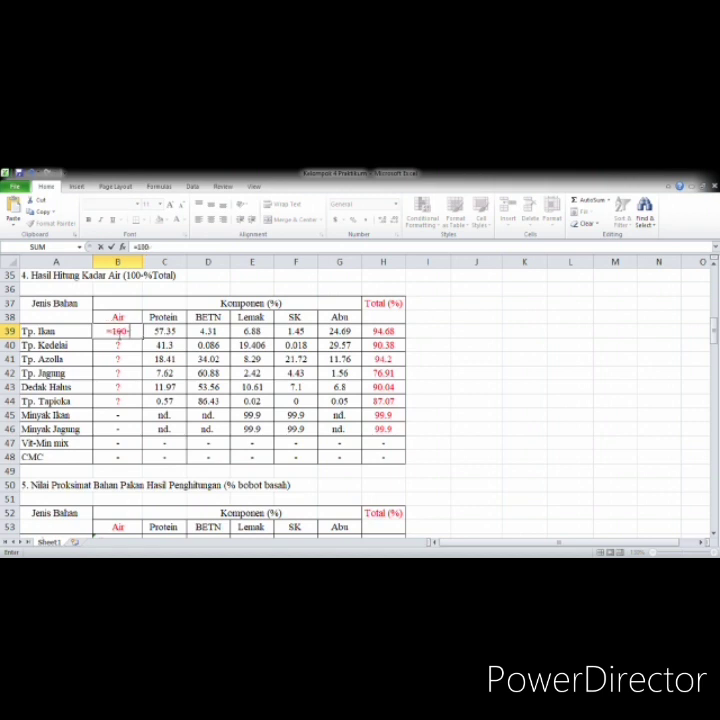
click(380, 333)
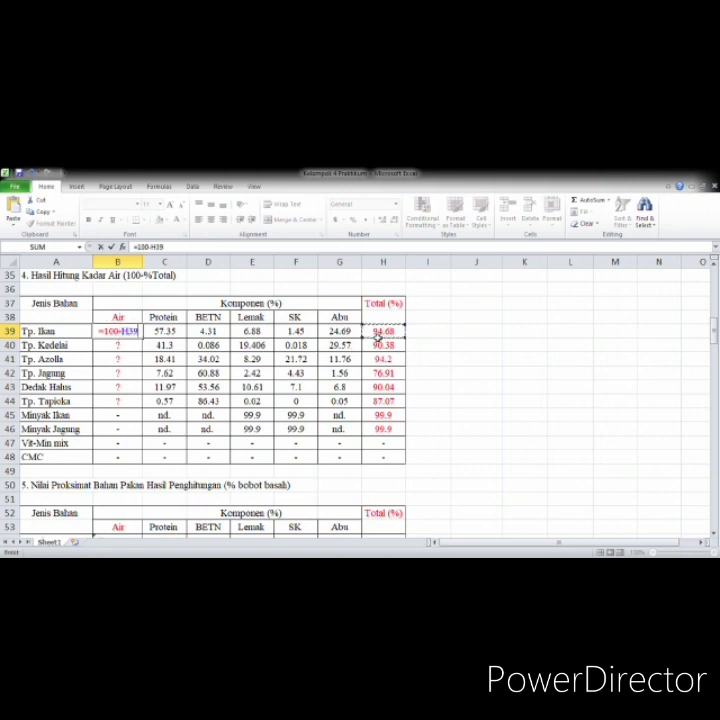
key(Return)
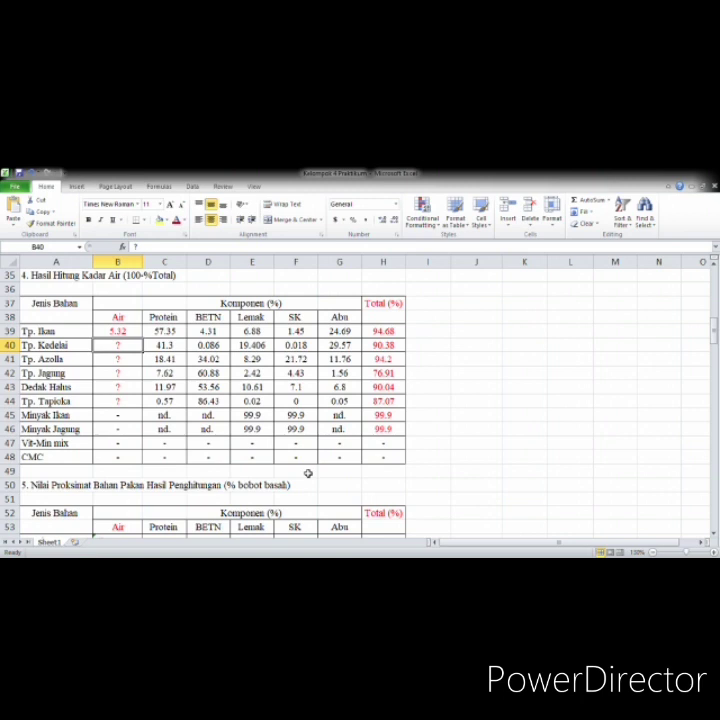
Fill the water content formula from B39 down to B44, covering Tp. Kedelai through Tp. Tapioka
click(107, 333)
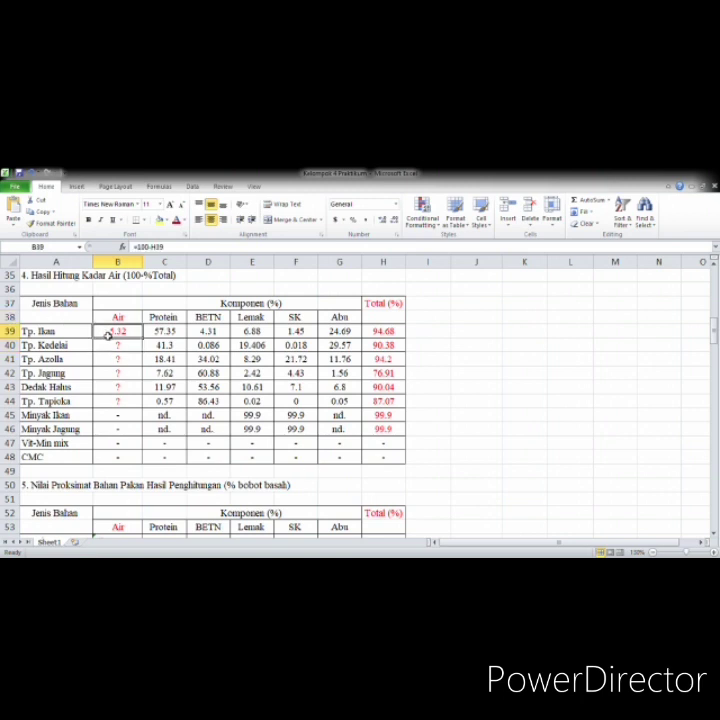
drag(145, 344, 146, 410)
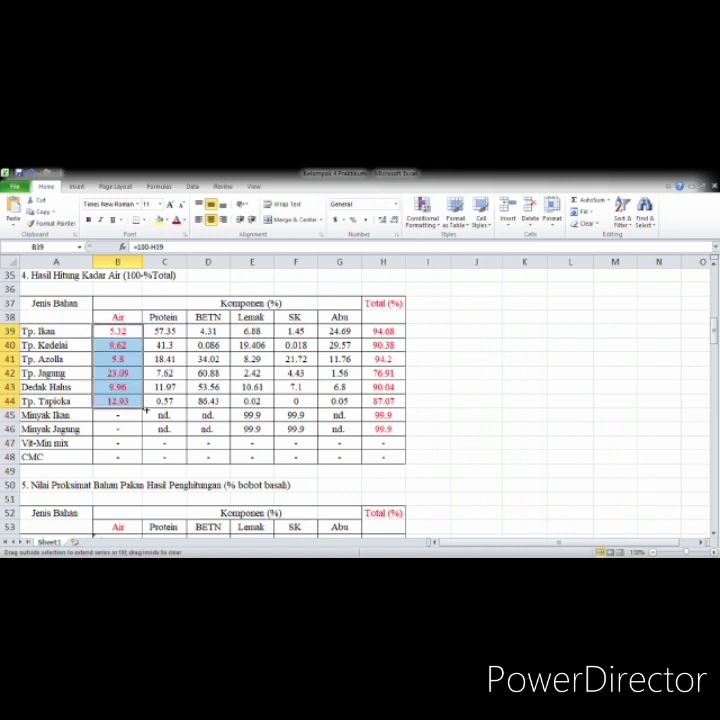
click(506, 428)
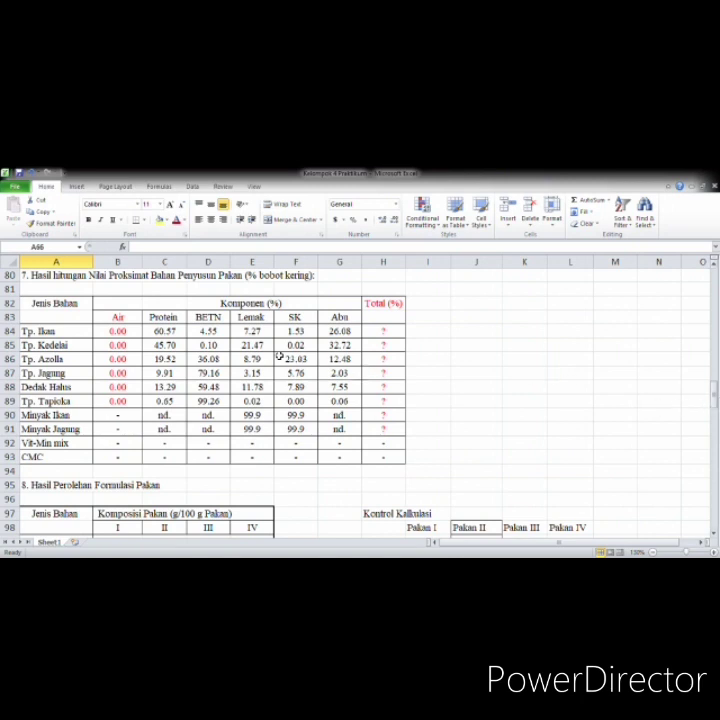
In the section 7 dry-weight table, total the Tp. Ikan components in H84 with =SUM(C84:G84) and copy the formula down to H89
click(160, 331)
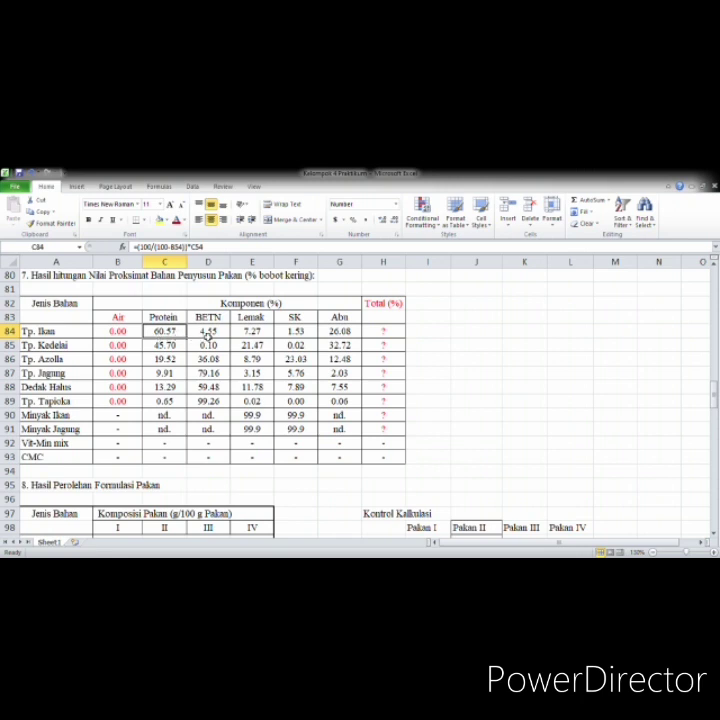
click(206, 333)
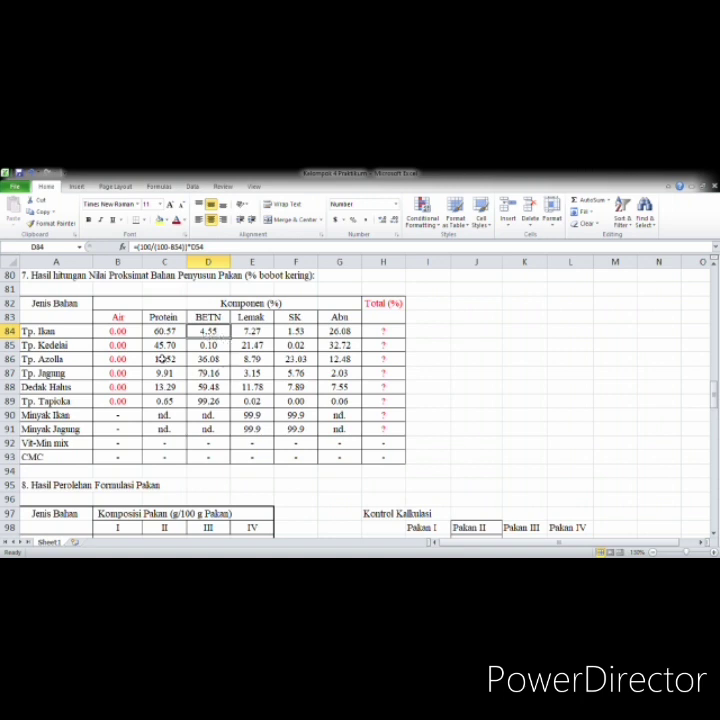
drag(143, 331, 368, 415)
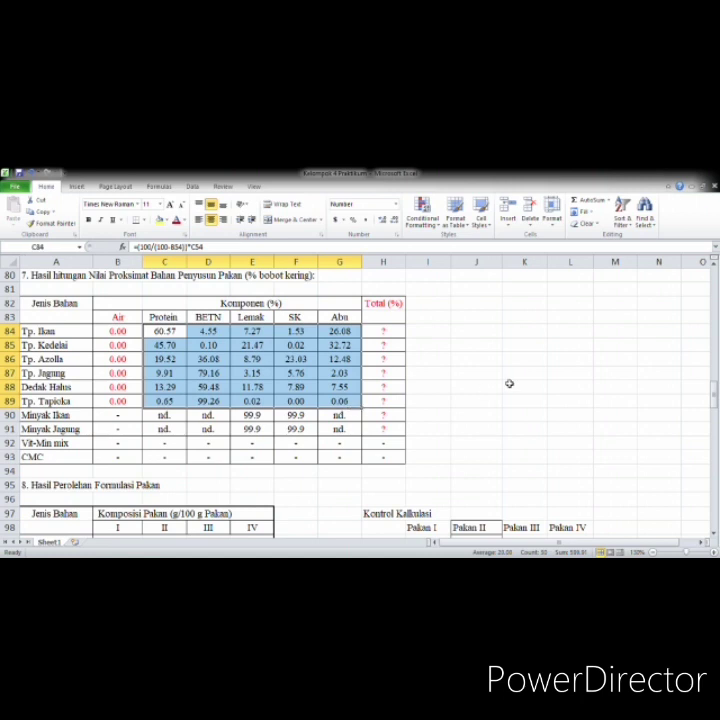
click(373, 331)
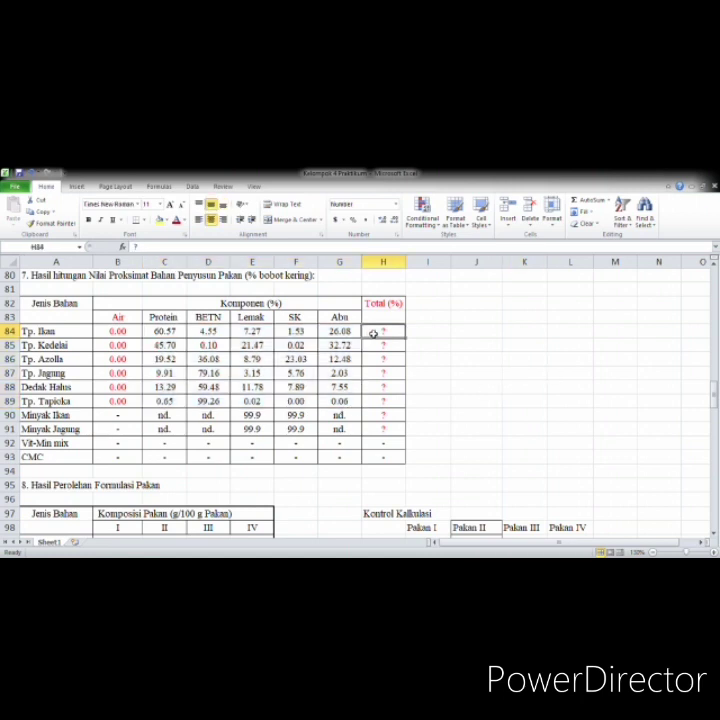
text(=su)
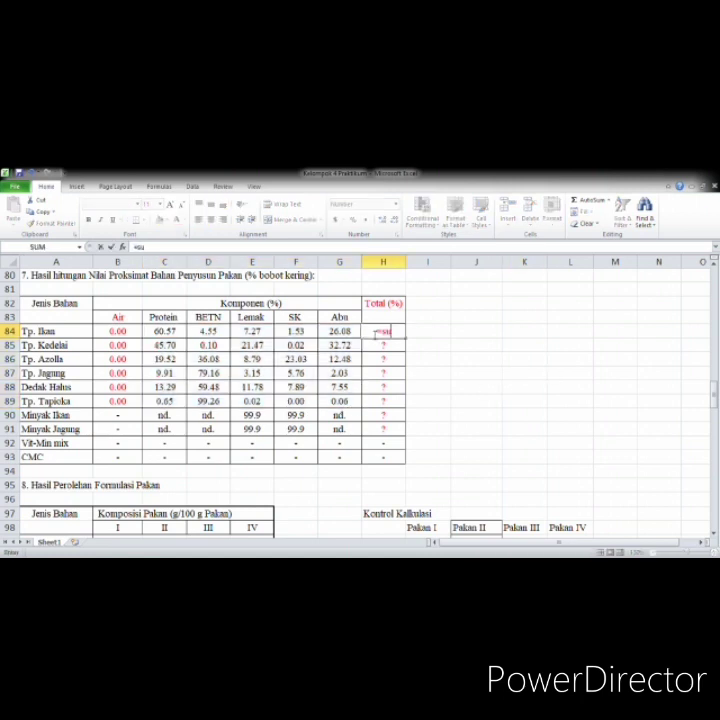
text(m(1)
key(BackSpace)
drag(162, 332, 337, 334)
key(Return)
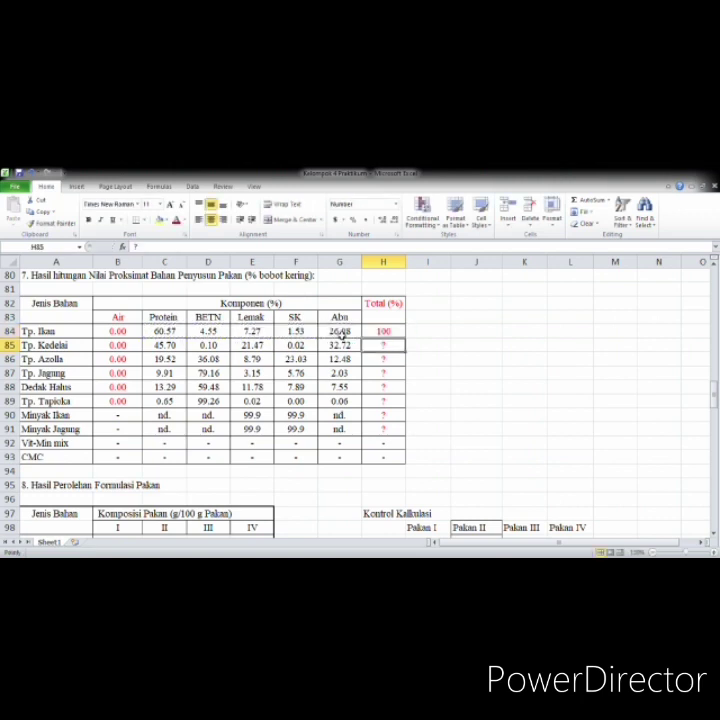
click(393, 332)
key(ctrl+c)
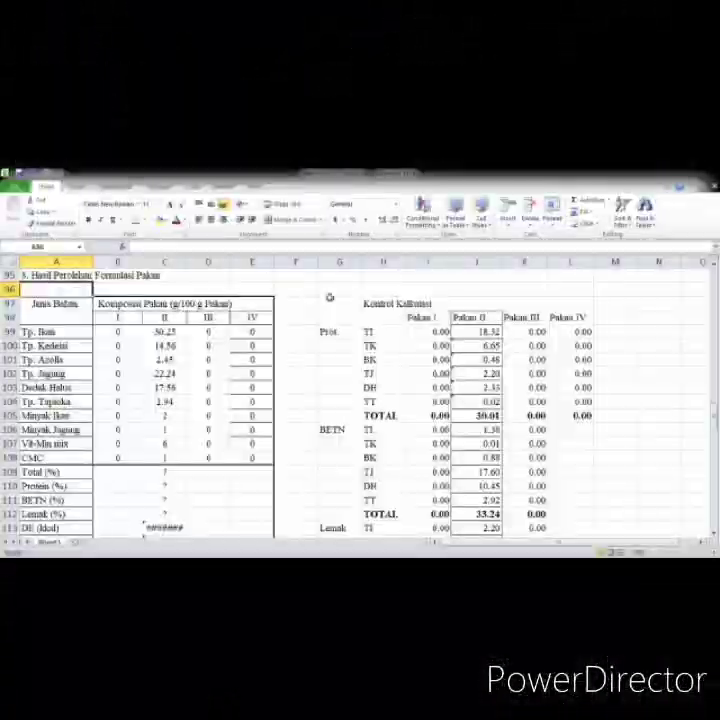
Total the ingredient amounts of feed II in C109 with =SUM(C99:C108) in the section 8 formulation table
click(160, 335)
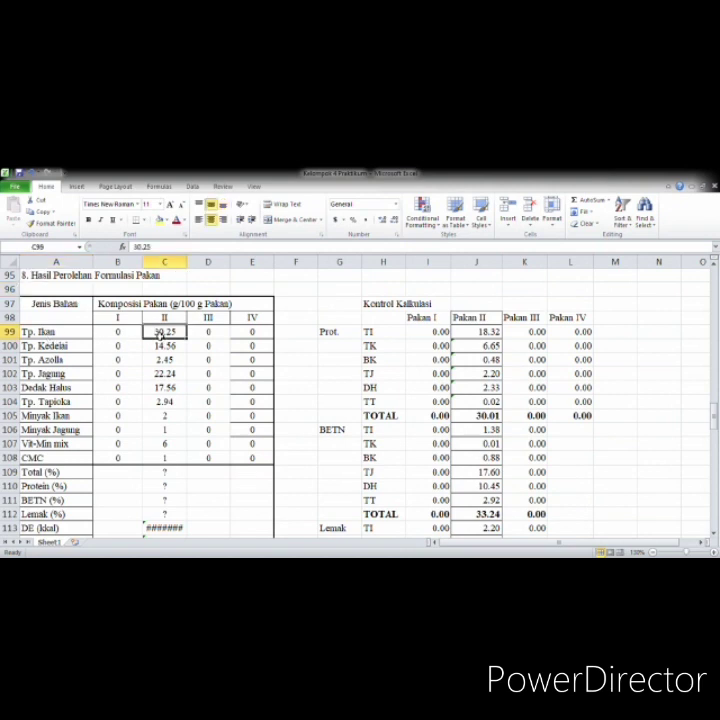
click(163, 345)
click(164, 373)
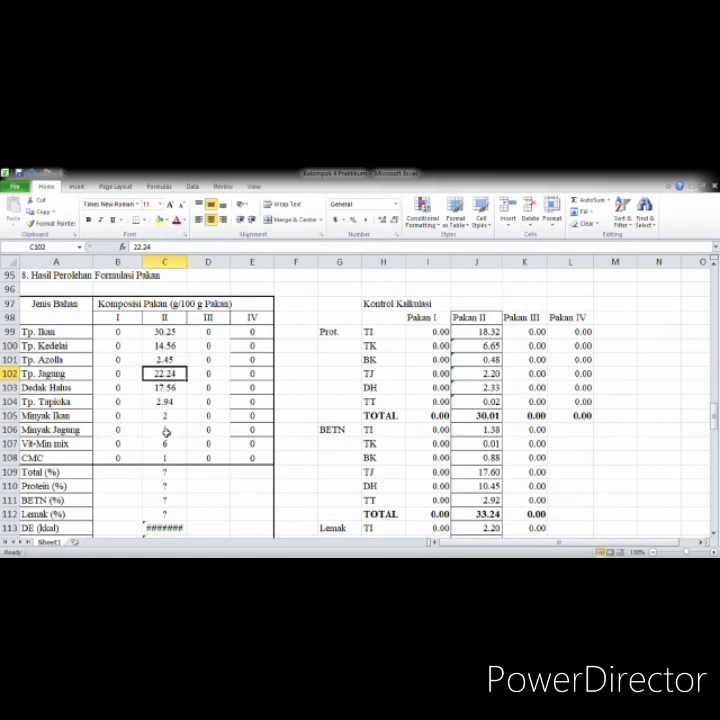
click(168, 476)
text(=)
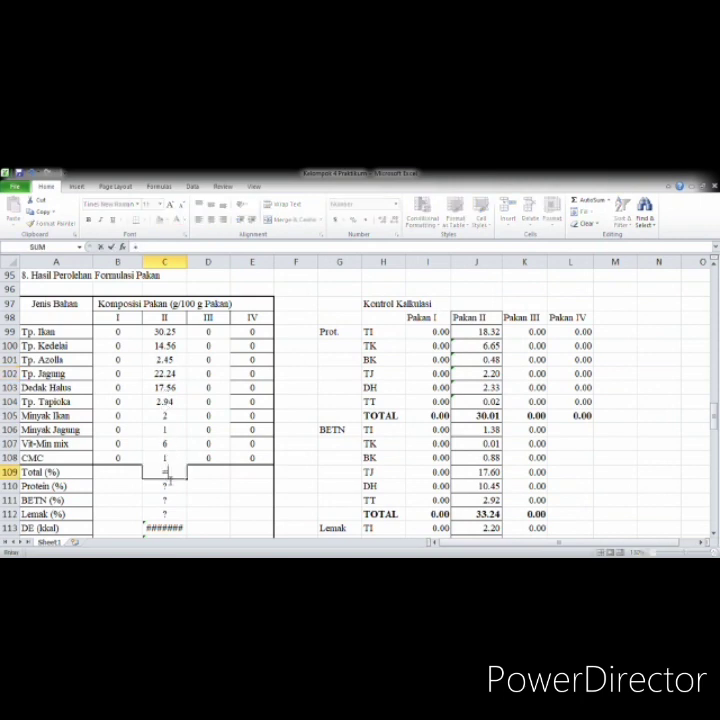
text(sum)
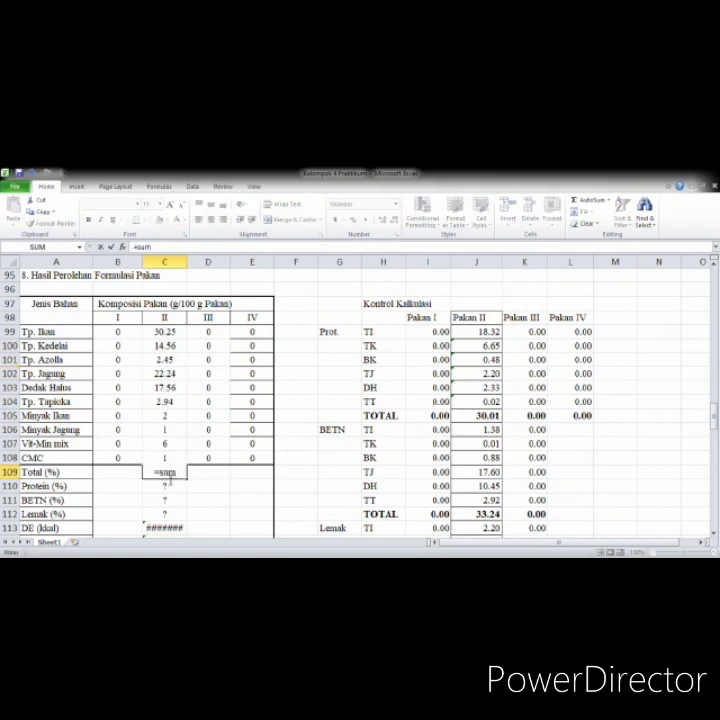
text(()
click(170, 332)
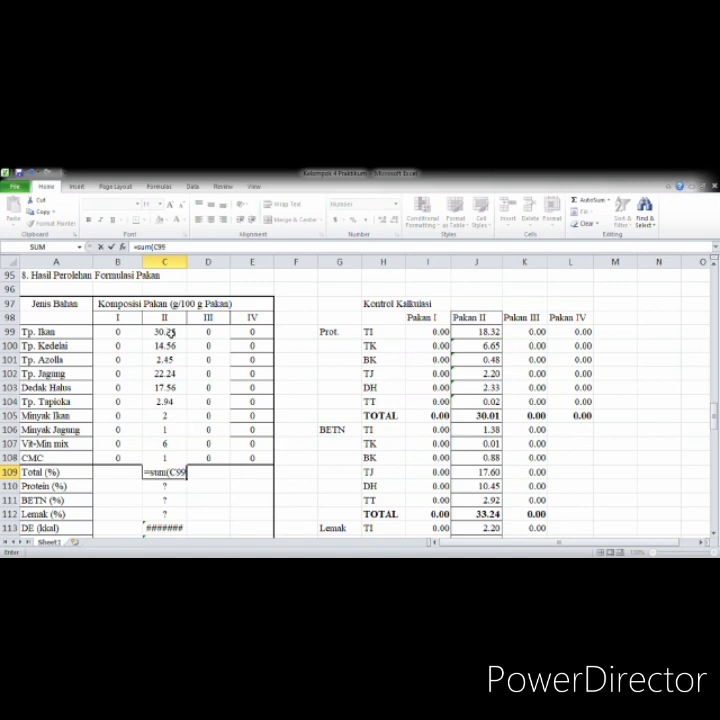
drag(170, 334, 176, 453)
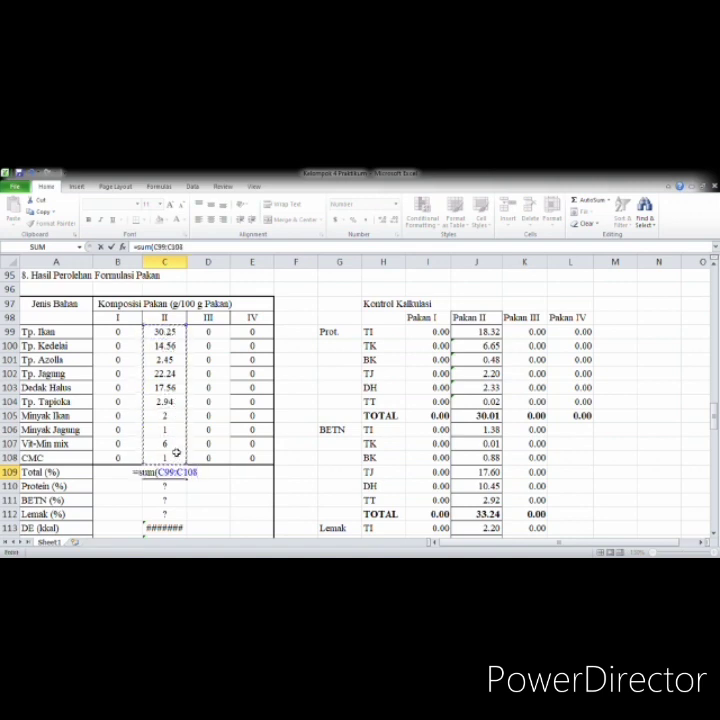
key(Return)
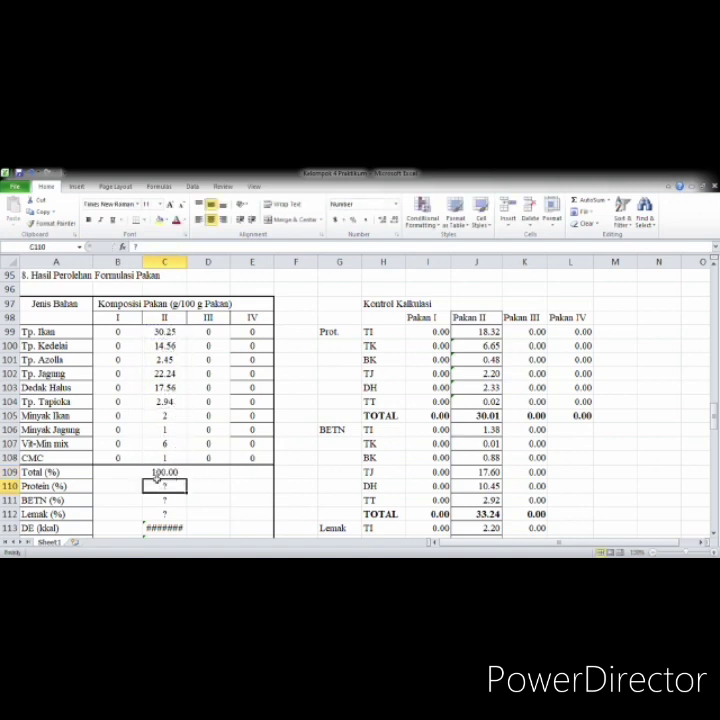
click(157, 472)
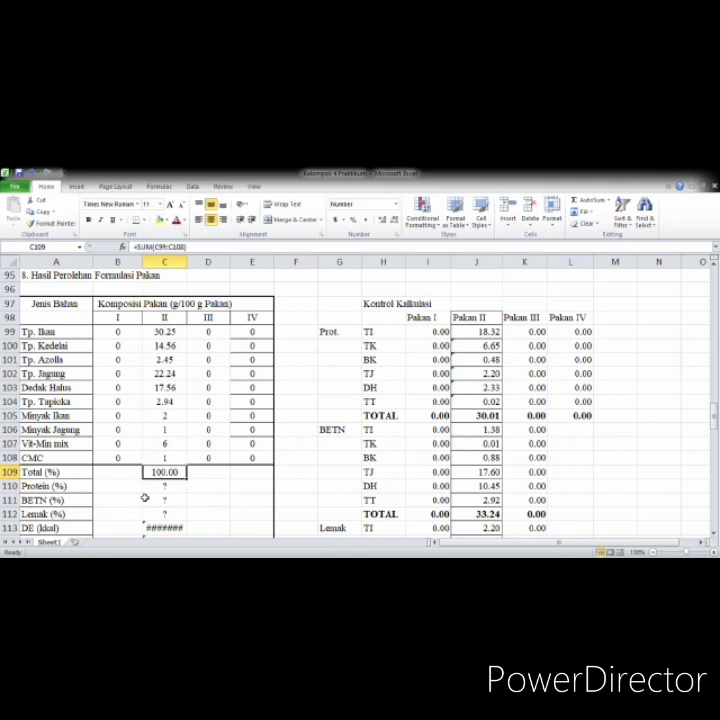
Examine feed II's Protein, BETN and Lemak cells, and trace the Kontrol Kalkulasi formula in J99 to its source cells C99 and C84
click(158, 489)
click(162, 500)
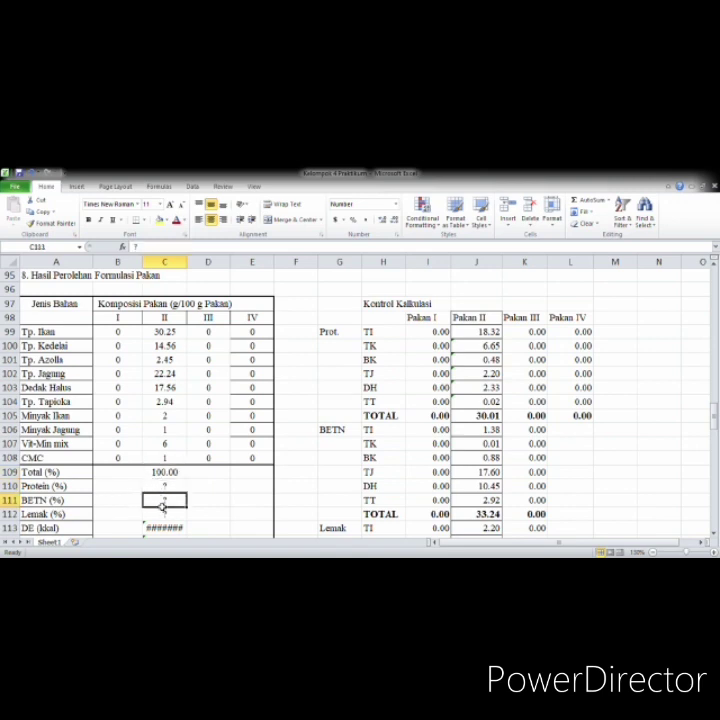
click(162, 514)
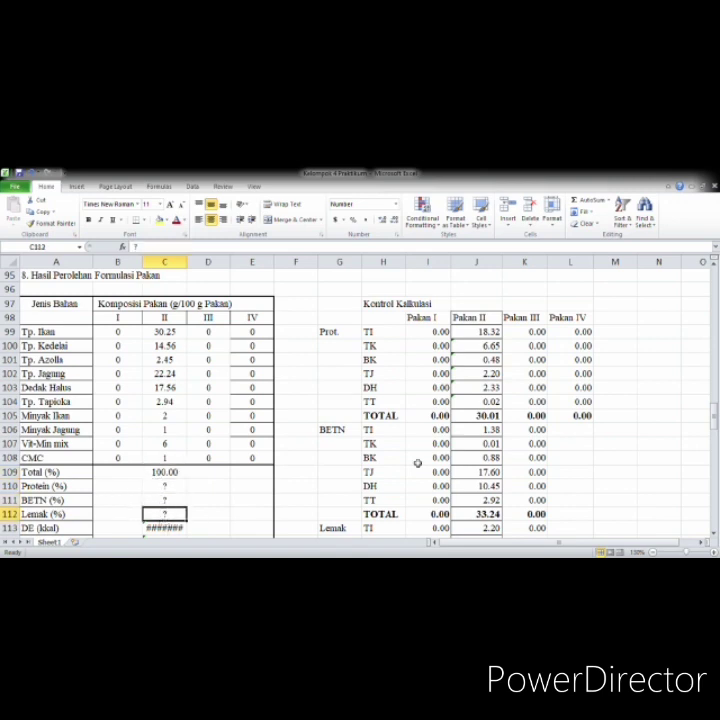
click(372, 304)
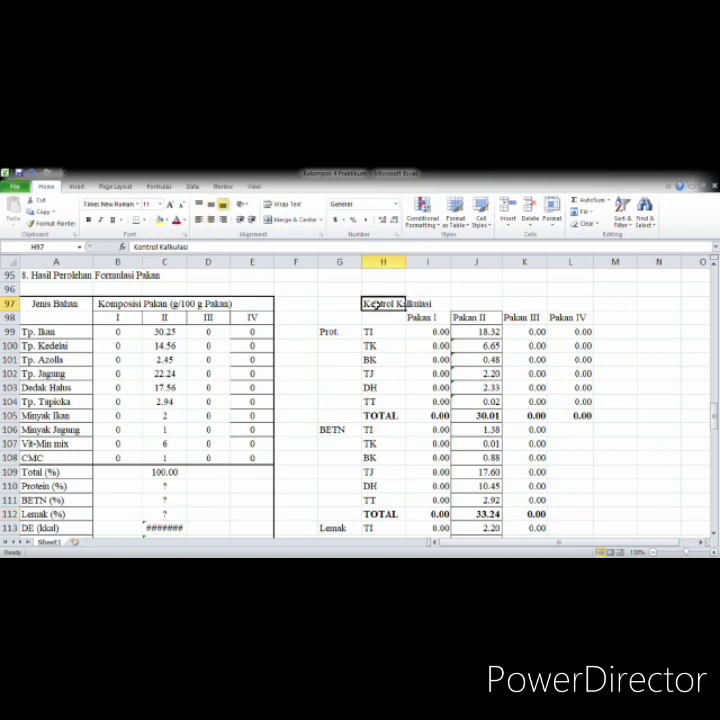
click(482, 332)
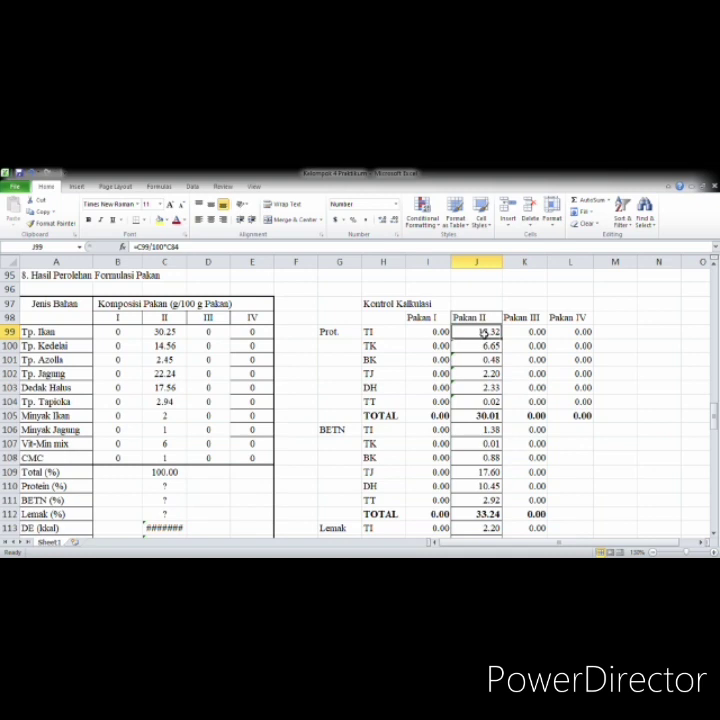
click(166, 333)
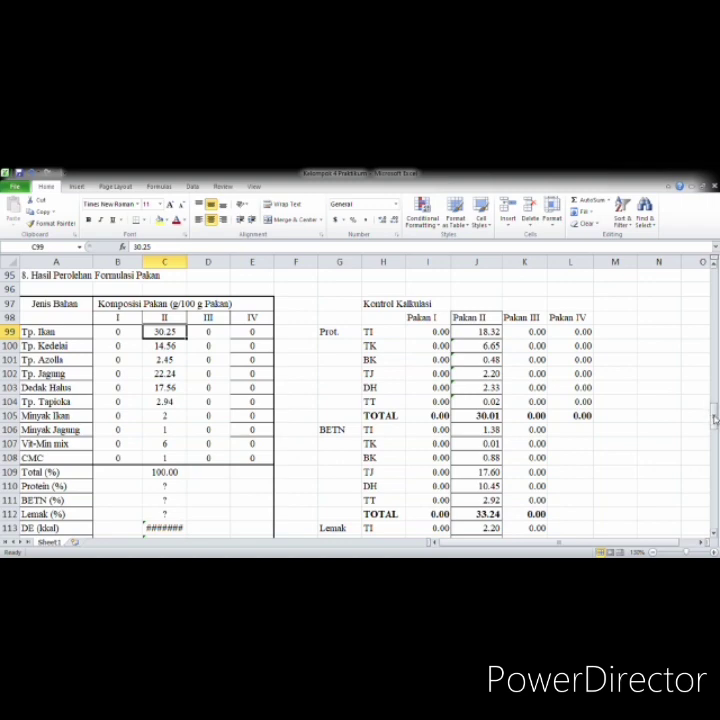
scroll(714, 420, up, 5)
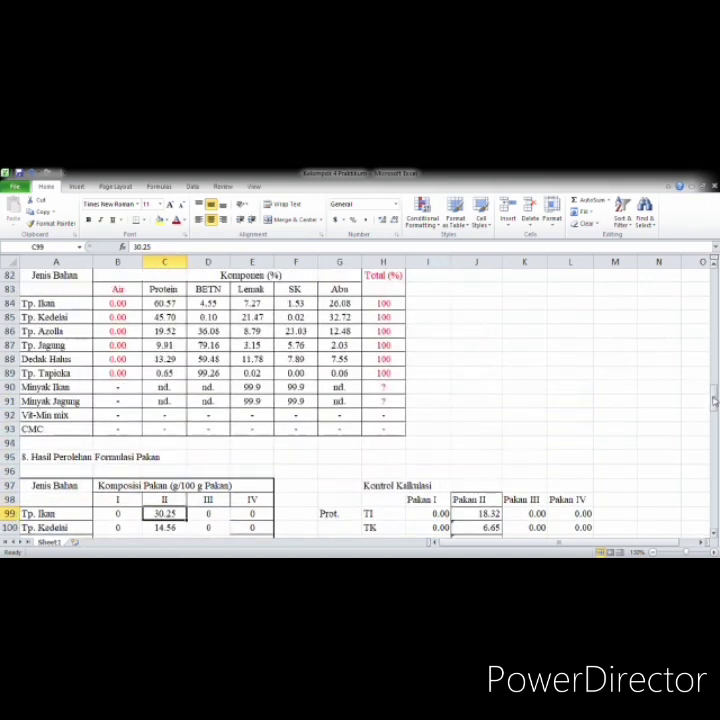
click(177, 302)
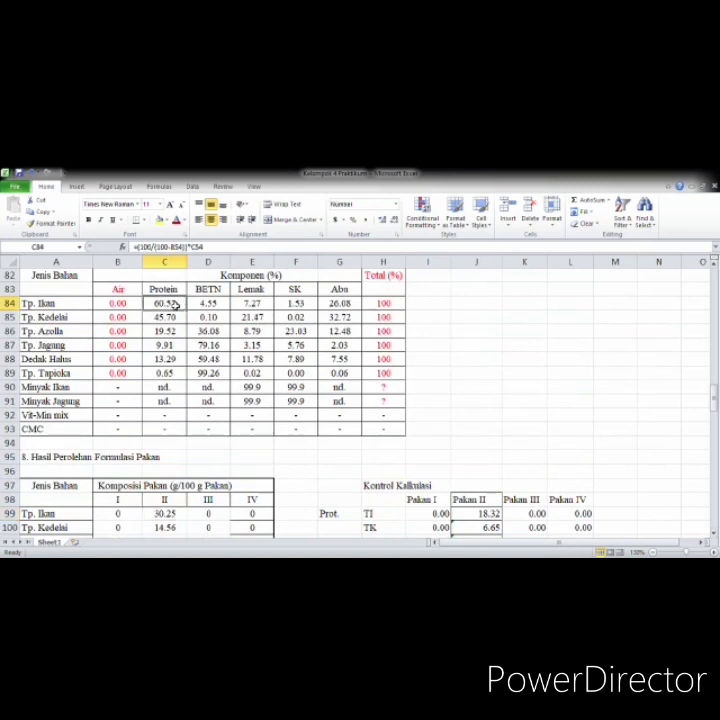
Examine the Pakan II formulas under Kontrol Kalkulasi, from J99 to the Prot., BETN and Lemak totals in J105, J112 and J121
click(482, 512)
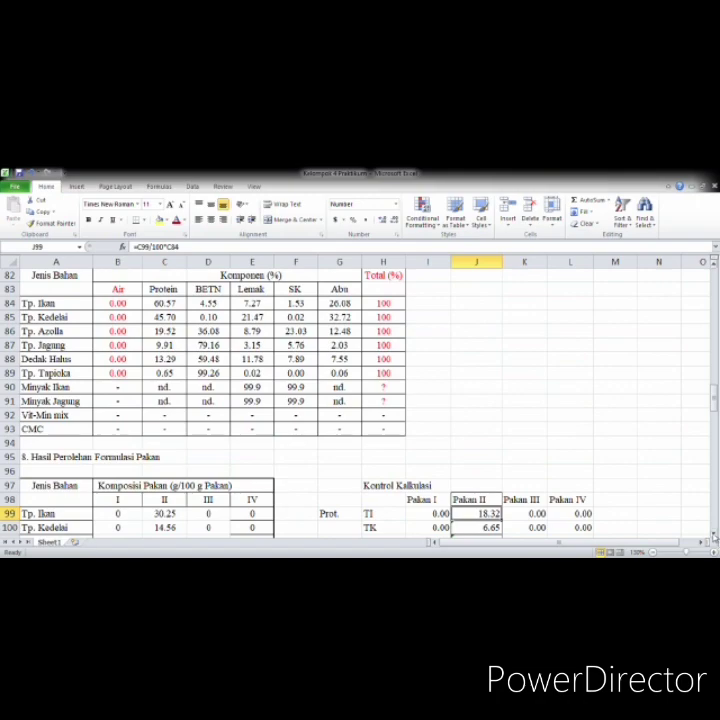
scroll(713, 537, down, 5)
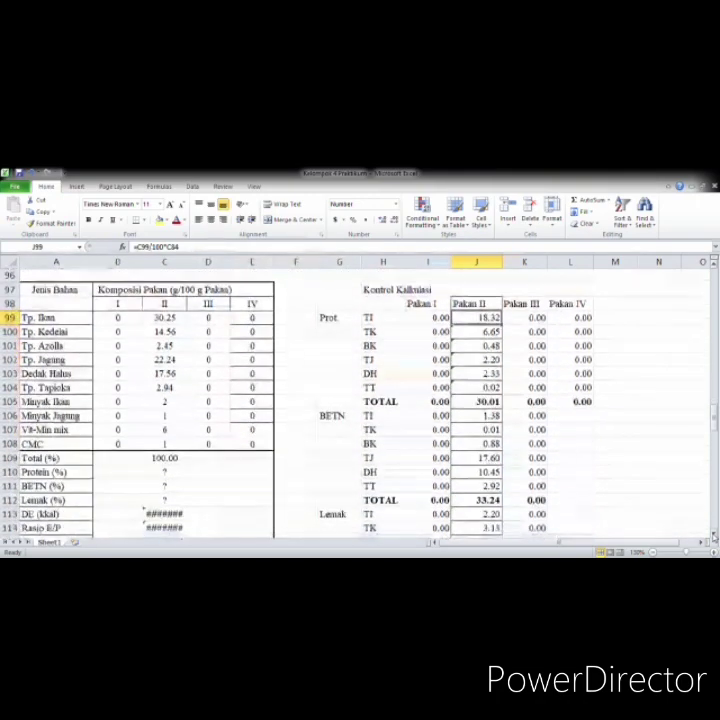
click(713, 537)
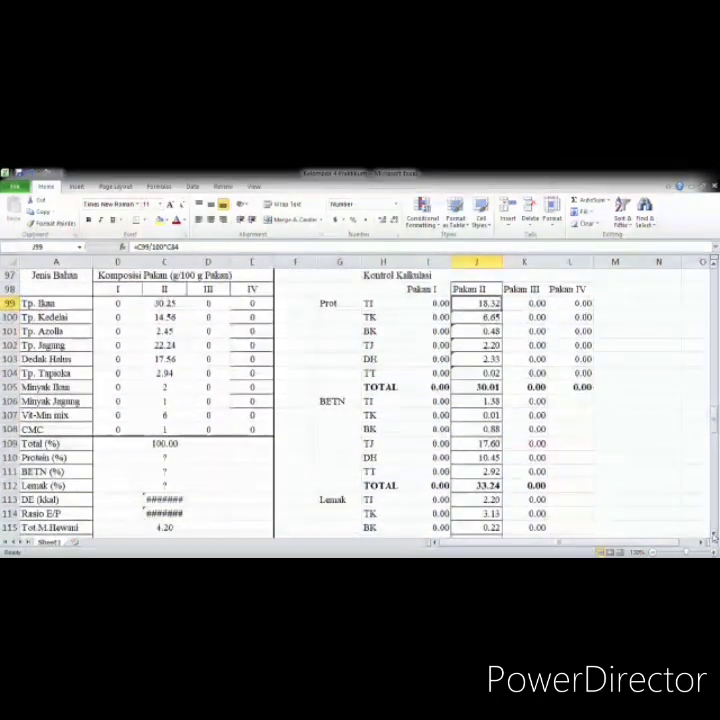
click(462, 388)
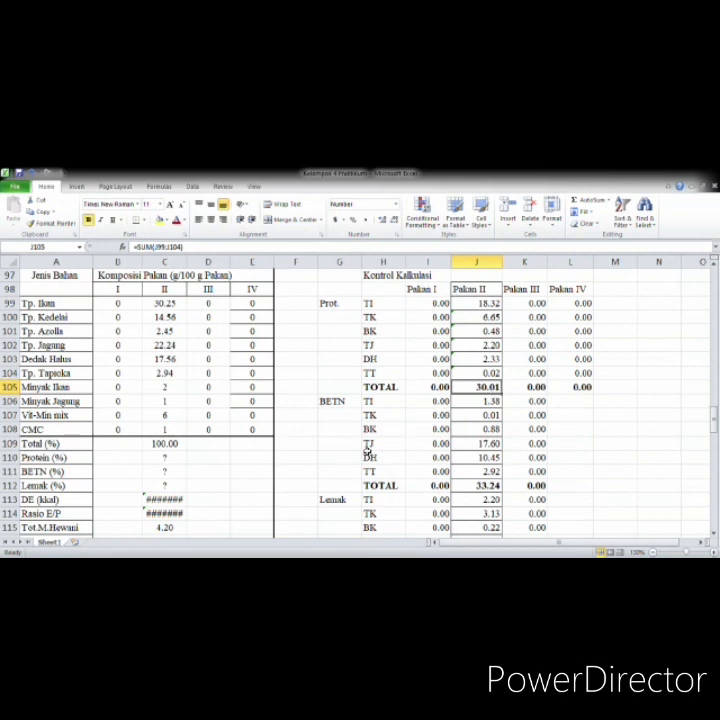
click(476, 485)
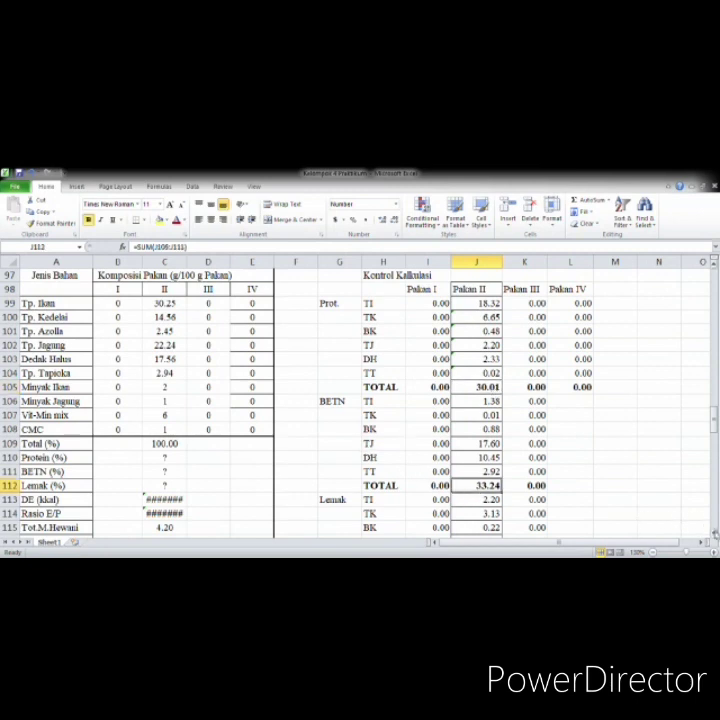
scroll(713, 537, down, 8)
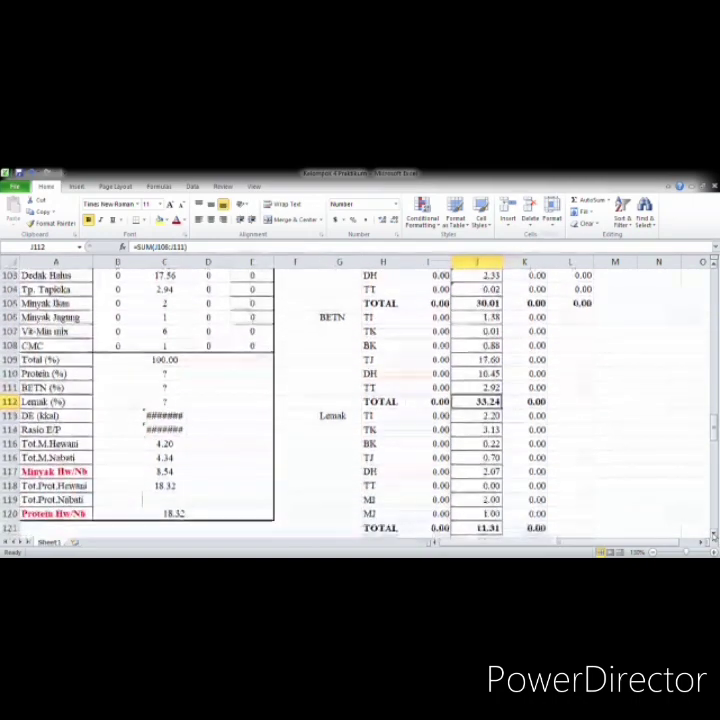
click(478, 499)
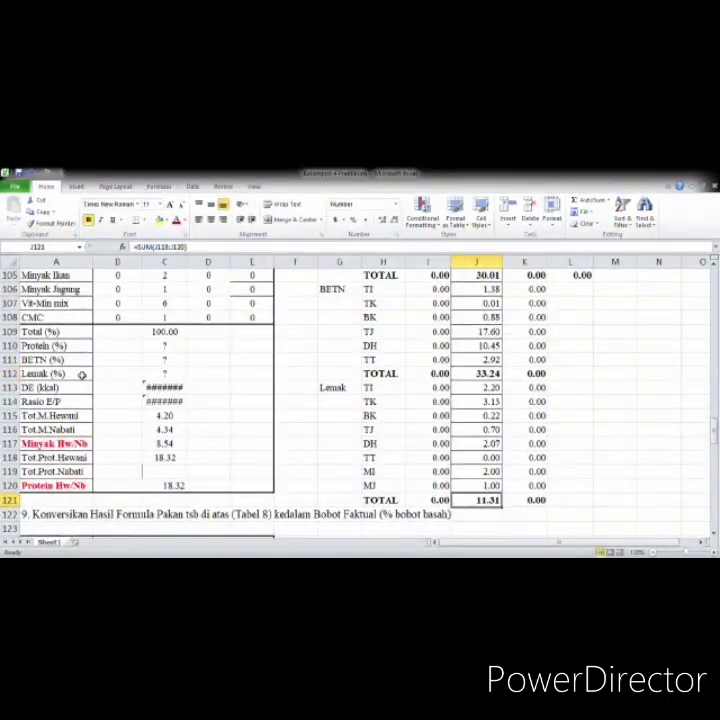
Link feed II's Protein, BETN and Lemak percentages in C110, C111 and C112 to the control totals J105, J112 and J121
click(155, 348)
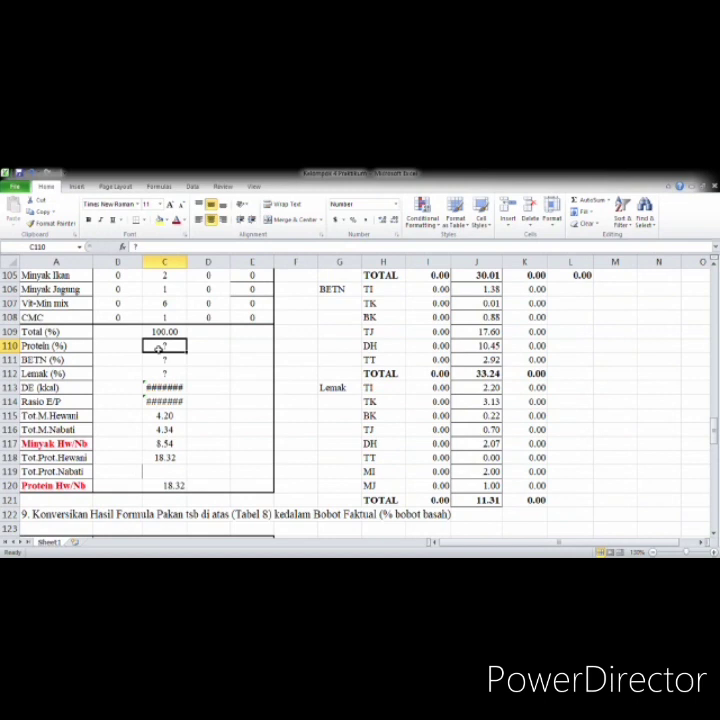
text(=)
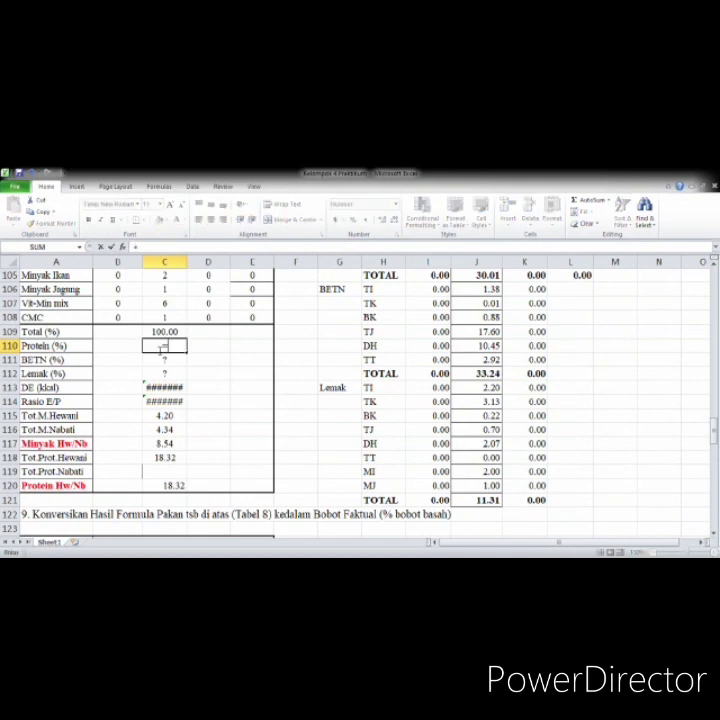
click(492, 282)
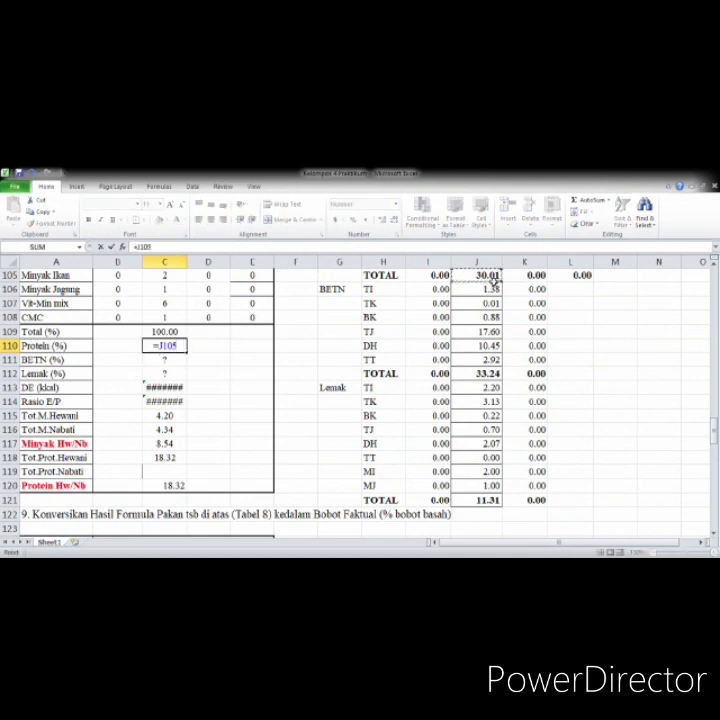
key(Return)
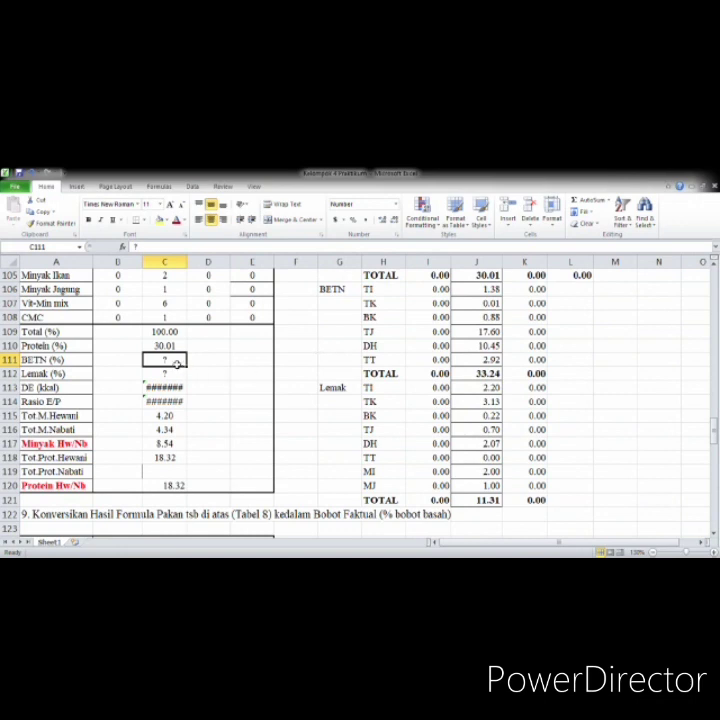
text(=)
click(493, 373)
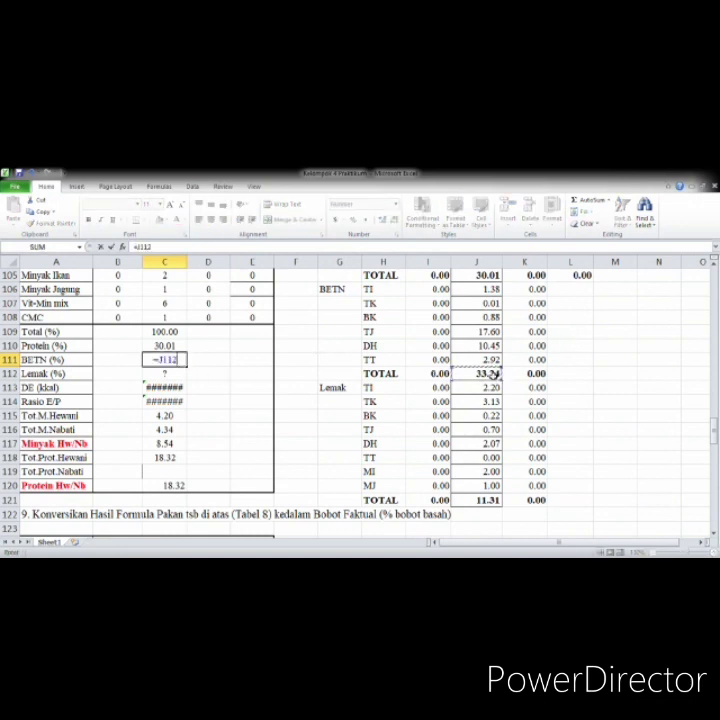
key(Return)
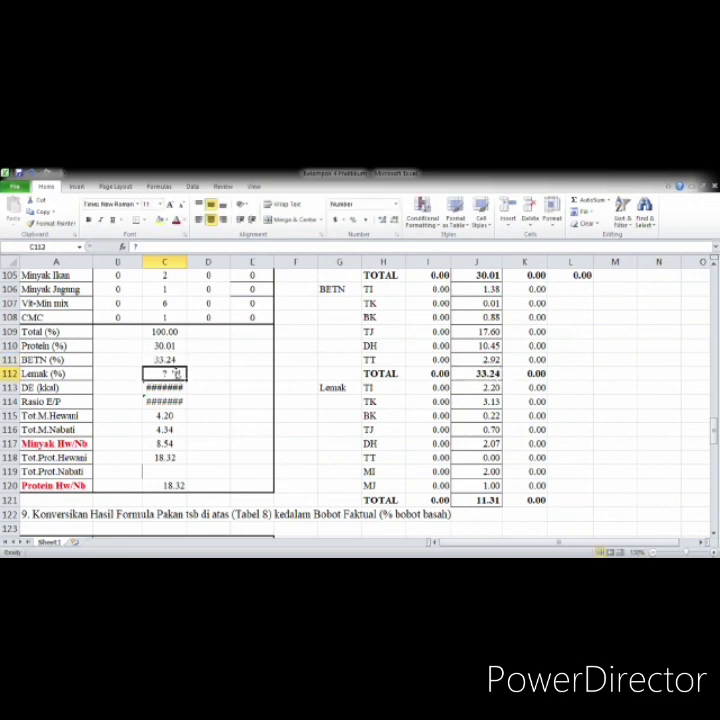
text(=)
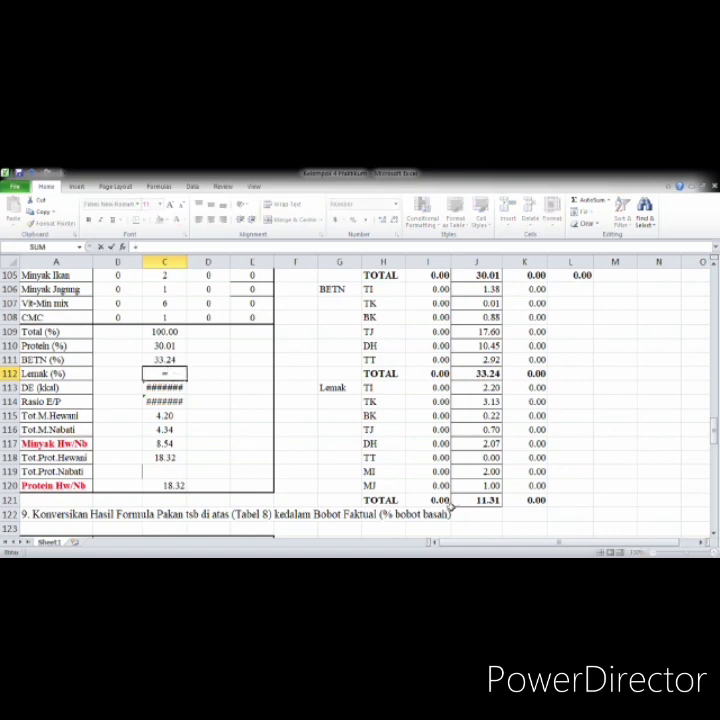
click(477, 500)
key(Return)
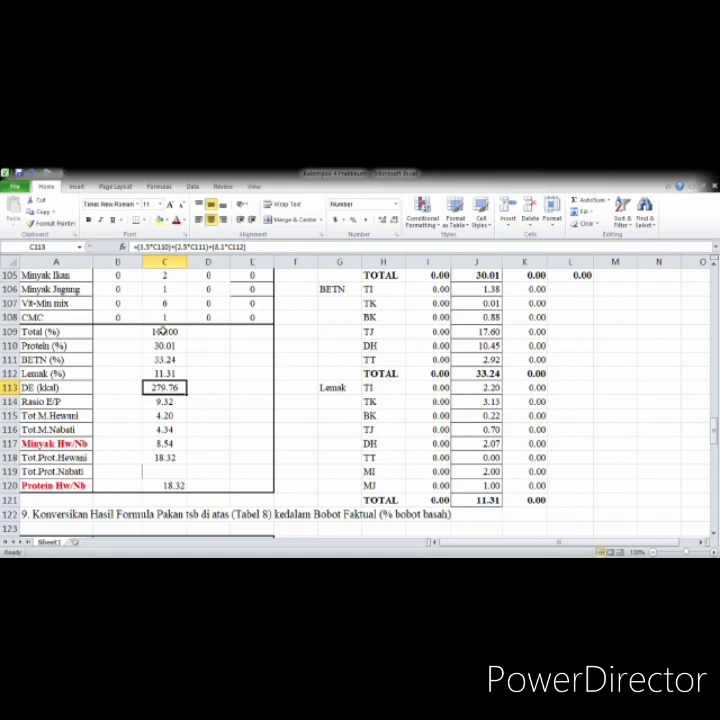
click(167, 330)
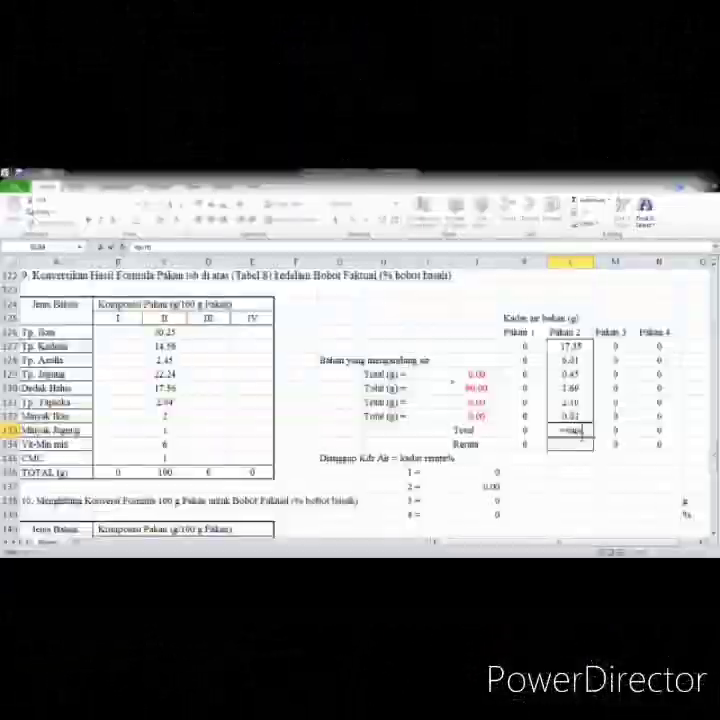
In the section 9 Kadar air bahan table, sum the Pakan 2 ingredient values in L133 and average them in L134 with AVERAGE
drag(586, 346, 582, 424)
key(Return)
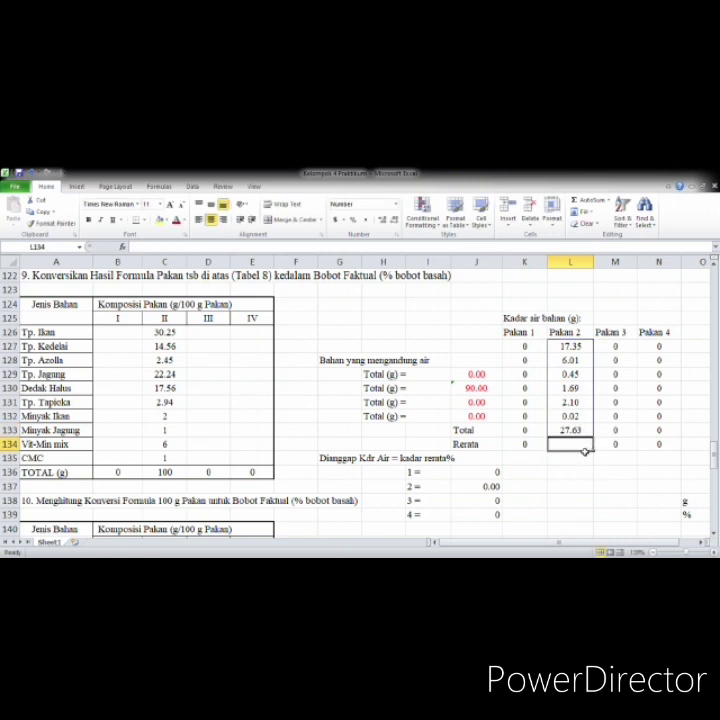
text(=average)
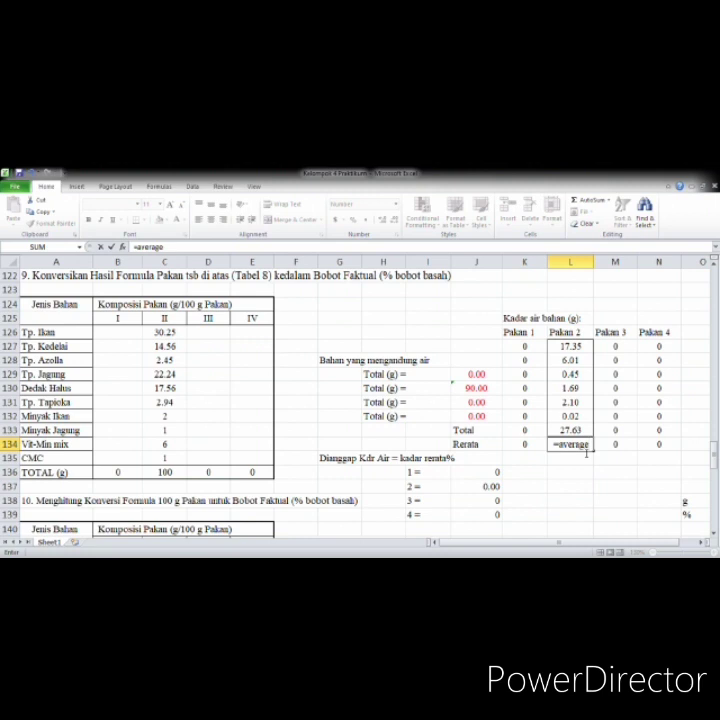
text(()
drag(574, 349, 578, 422)
key(Return)
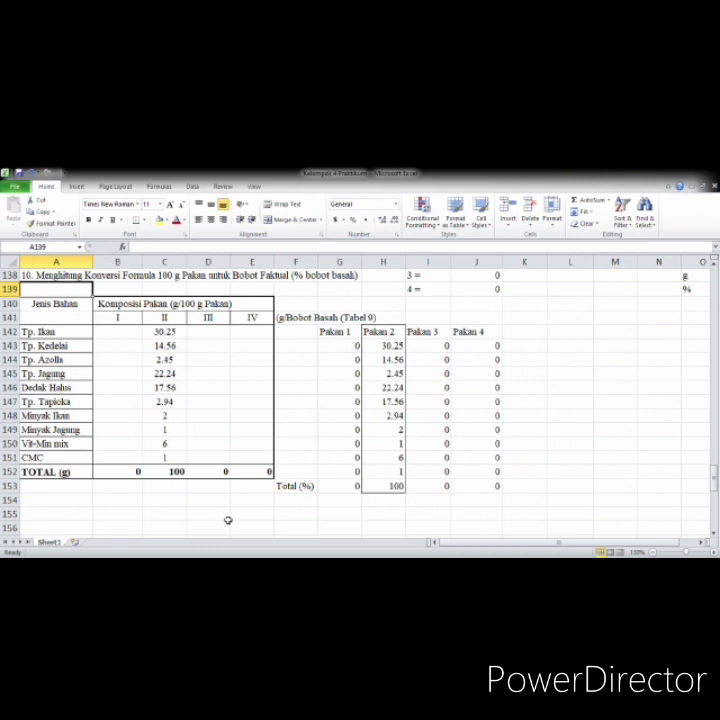
Review feed II's converted ingredient amounts in C142:C151 and the TOTAL formula in C152 of the section 10 table
click(162, 331)
drag(162, 331, 167, 458)
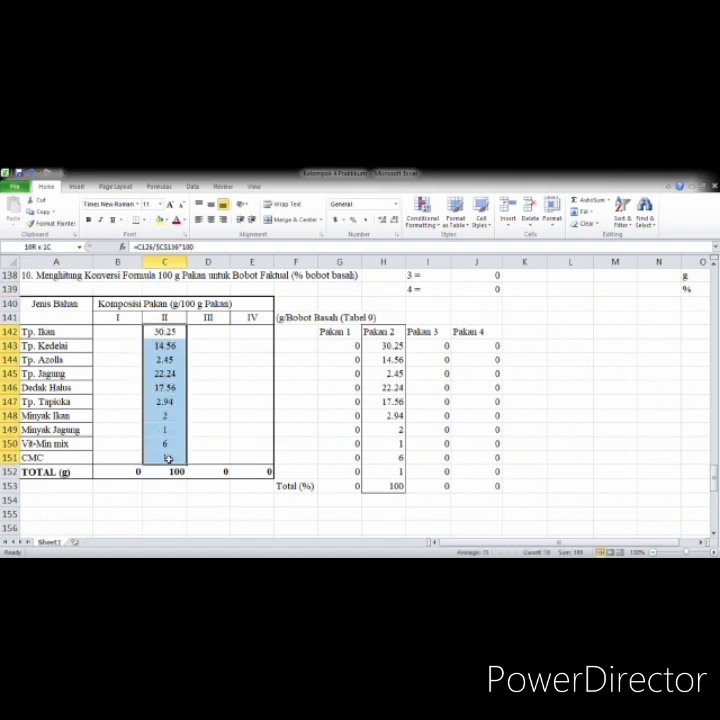
click(183, 473)
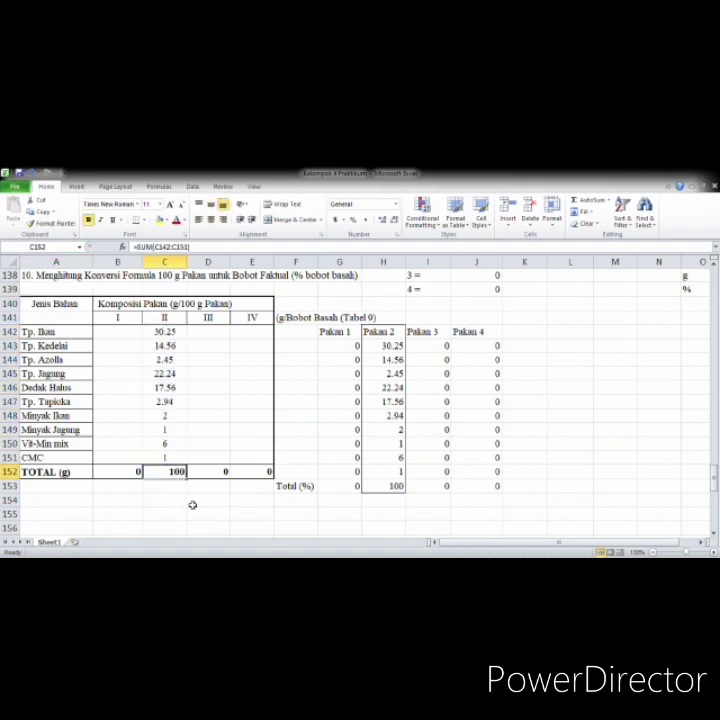
click(196, 505)
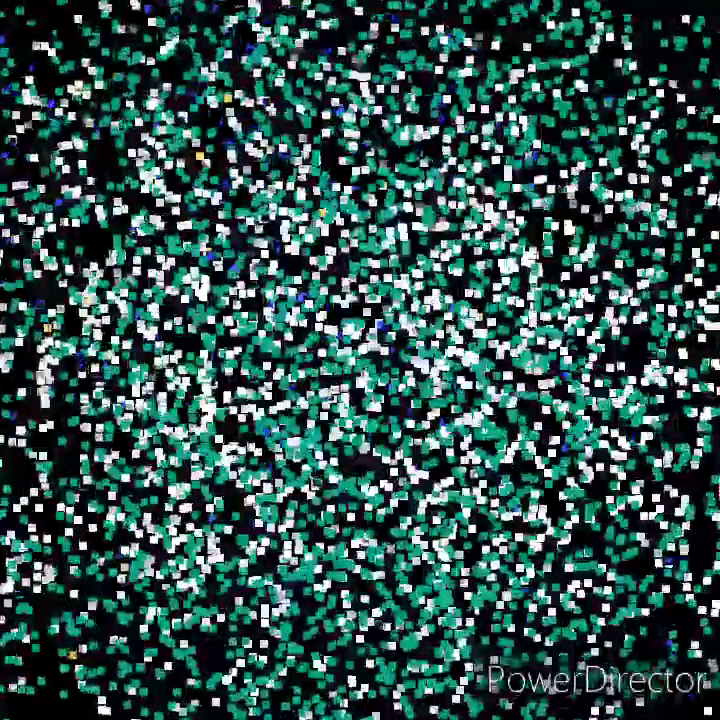